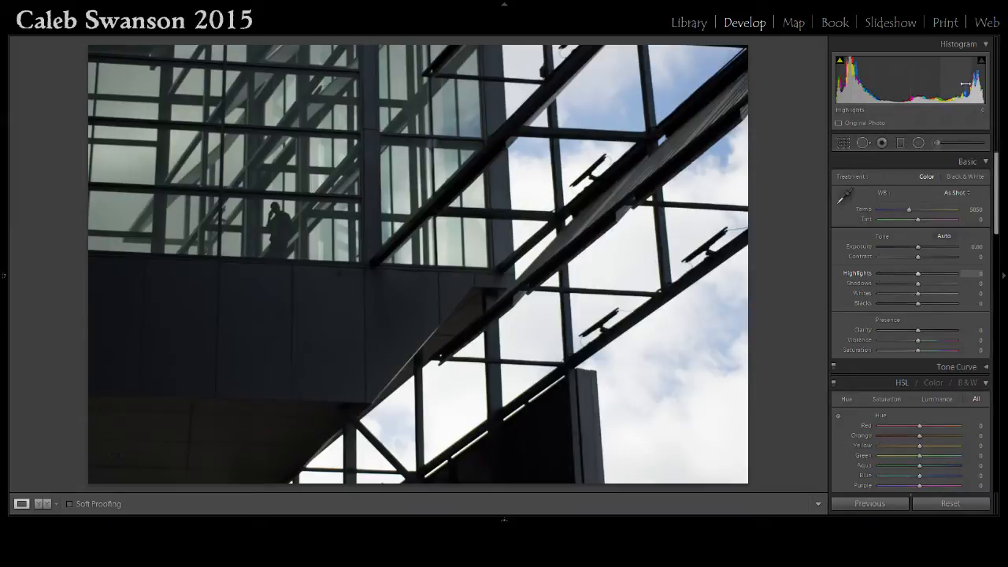
# Raise Highlights to +100 and toggle the highlight clipping warning on and off.
pyautogui.moveTo(998, 195); pyautogui.dragTo(998, 182)
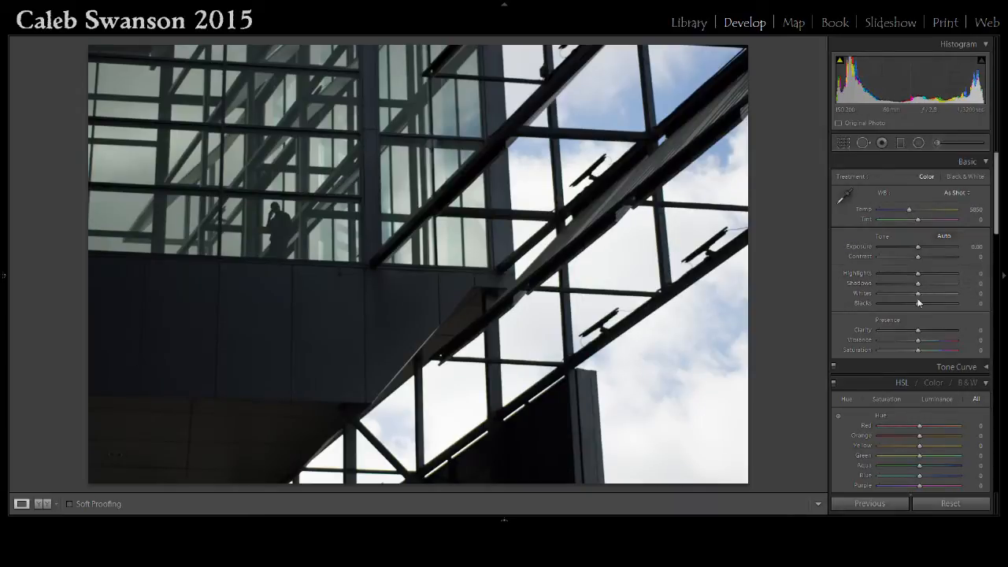
pyautogui.moveTo(918, 272); pyautogui.dragTo(822, 262)
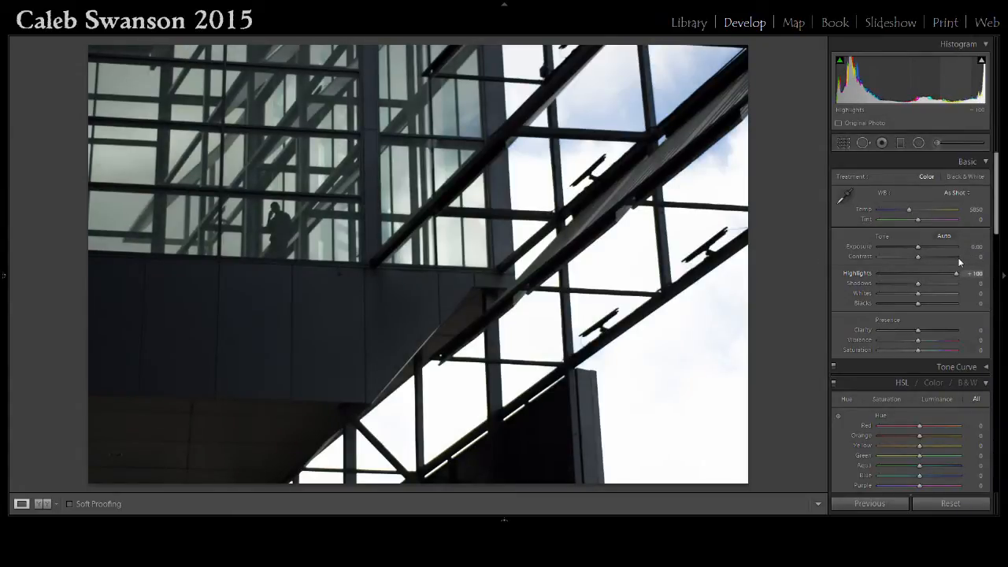
pyautogui.click(982, 61)
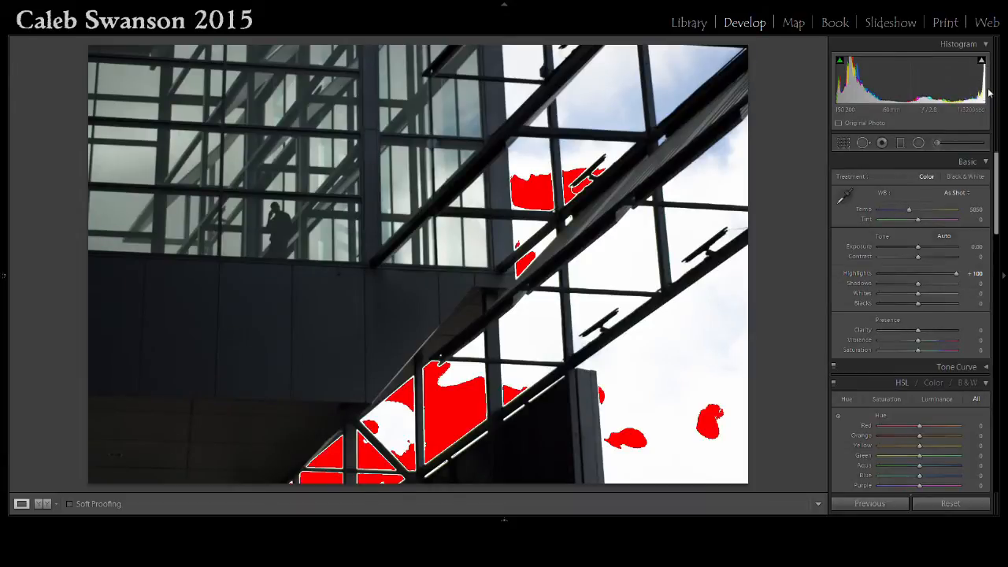
pyautogui.click(981, 61)
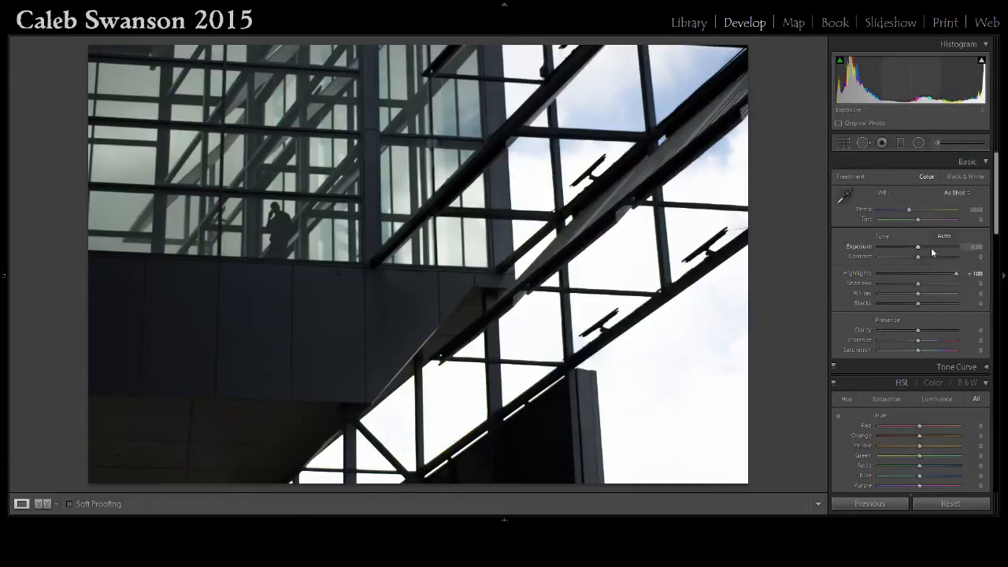
# Set Highlights to -100 and Shadows to +100.
pyautogui.moveTo(951, 273); pyautogui.dragTo(861, 277)
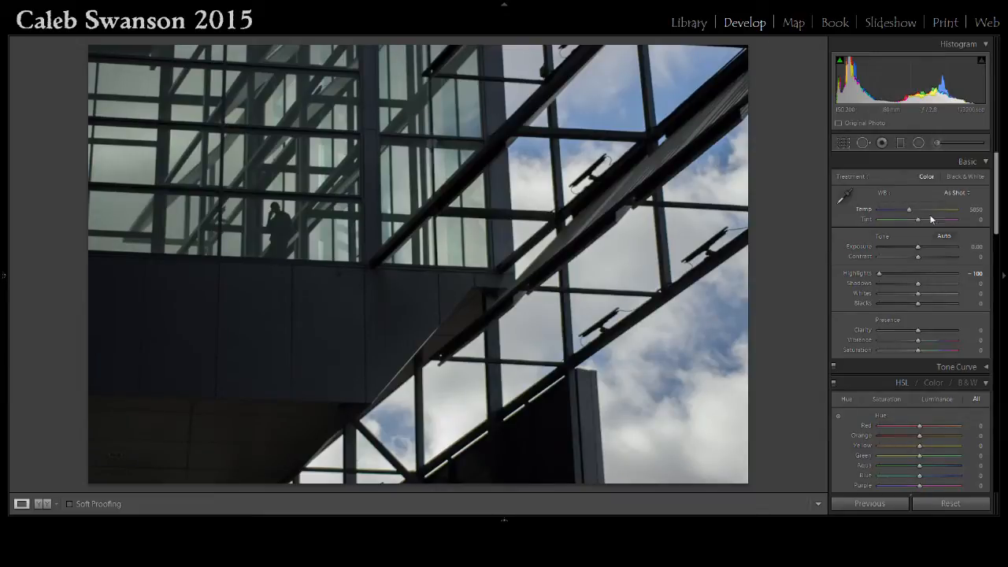
pyautogui.moveTo(878, 274); pyautogui.dragTo(913, 273)
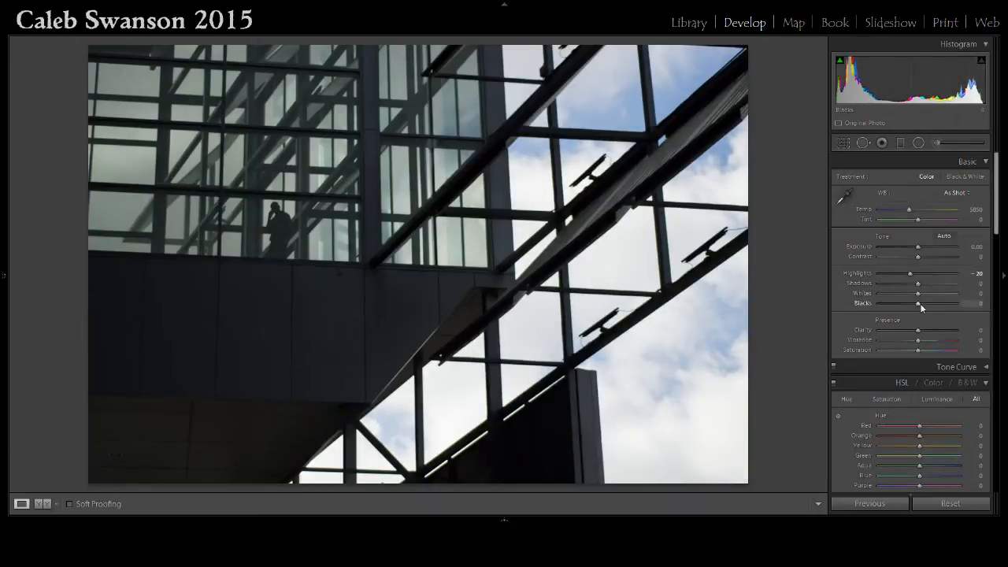
pyautogui.moveTo(918, 293); pyautogui.dragTo(919, 298)
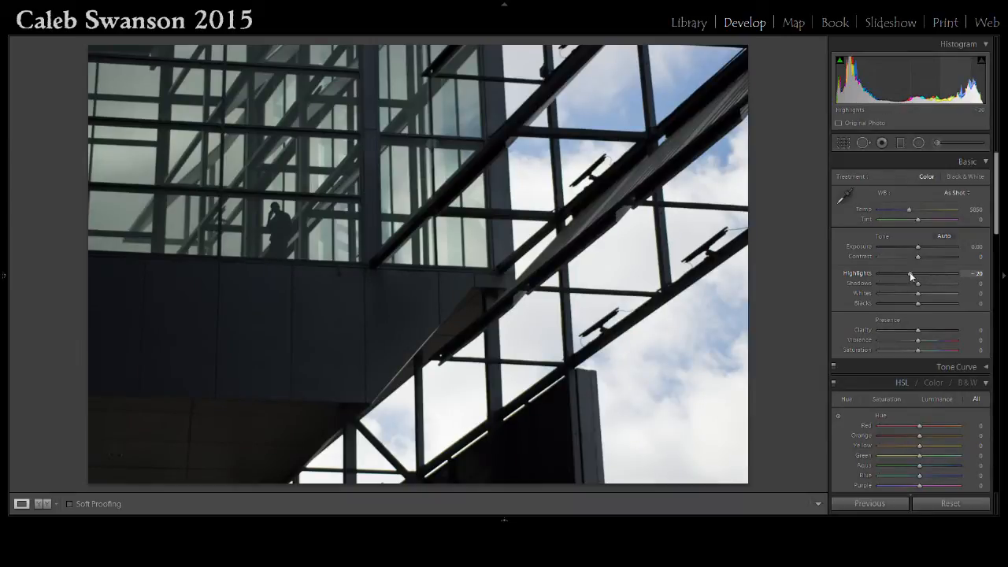
pyautogui.moveTo(910, 272); pyautogui.dragTo(975, 293)
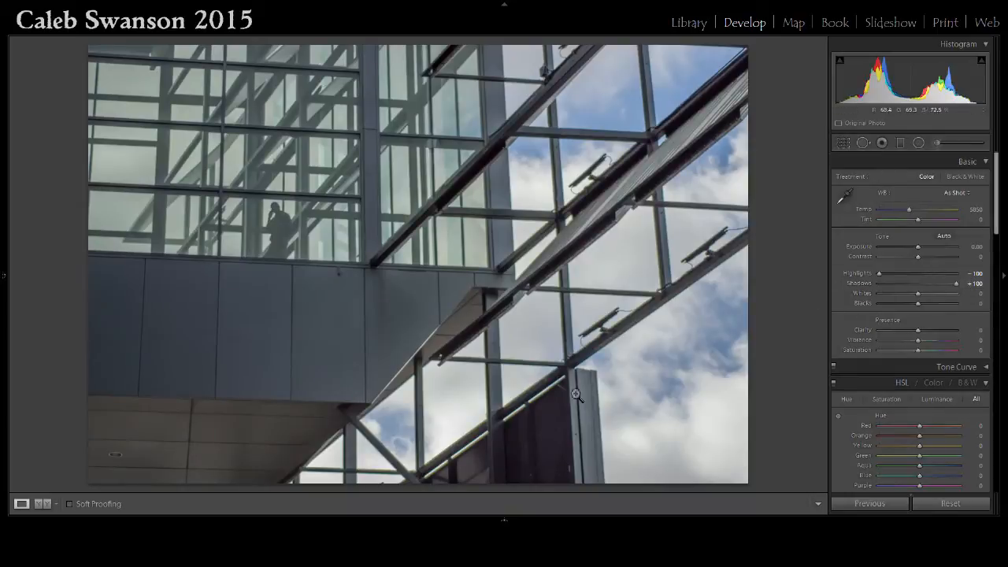
# Zoom into the lower building area to inspect detail, then return to the full view.
pyautogui.click(552, 464)
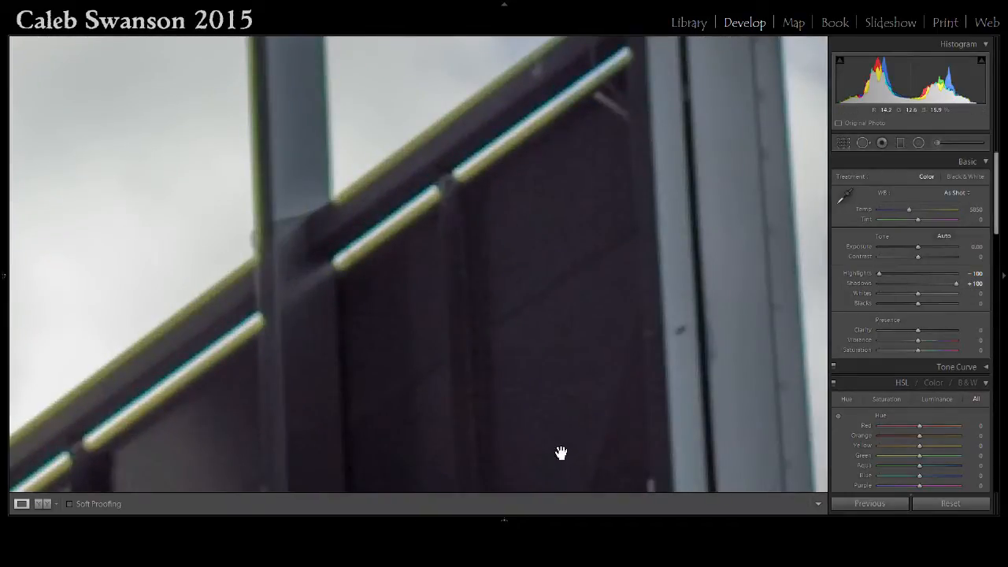
pyautogui.moveTo(559, 419); pyautogui.dragTo(518, 202)
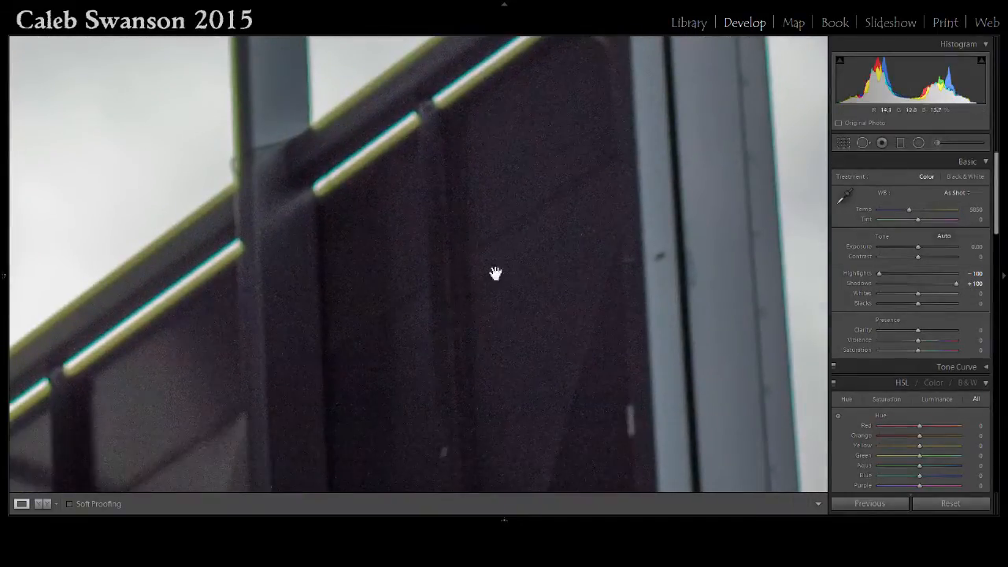
pyautogui.click(515, 334)
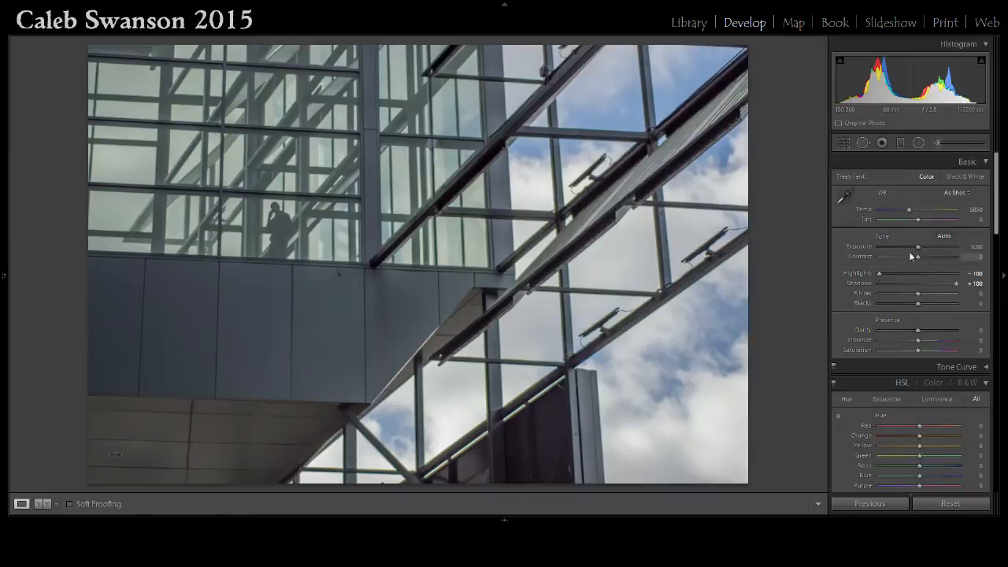
# Set Exposure to +0.58, Clarity to +67 and Saturation to +24.
pyautogui.moveTo(918, 249); pyautogui.dragTo(923, 249)
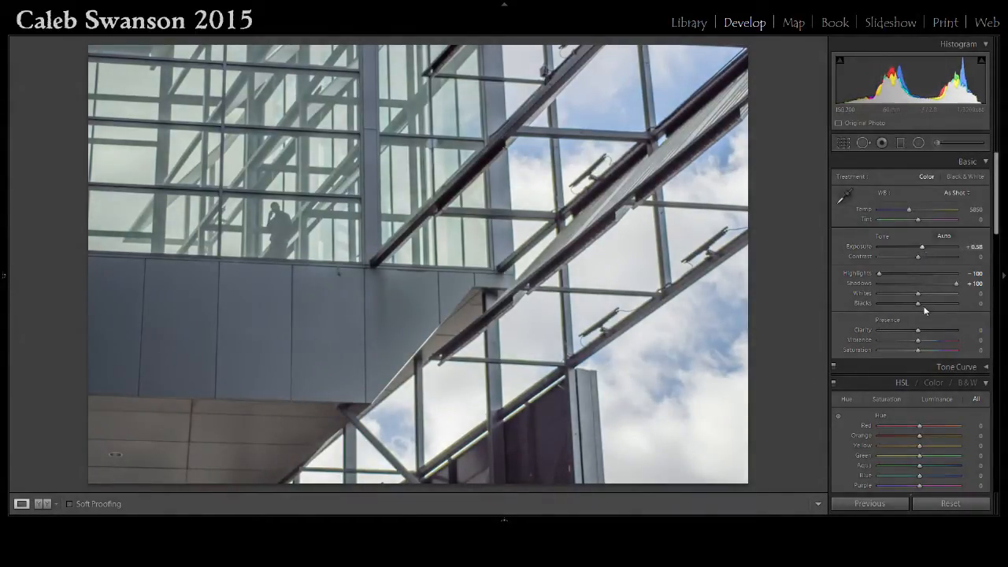
pyautogui.moveTo(919, 330); pyautogui.dragTo(960, 332)
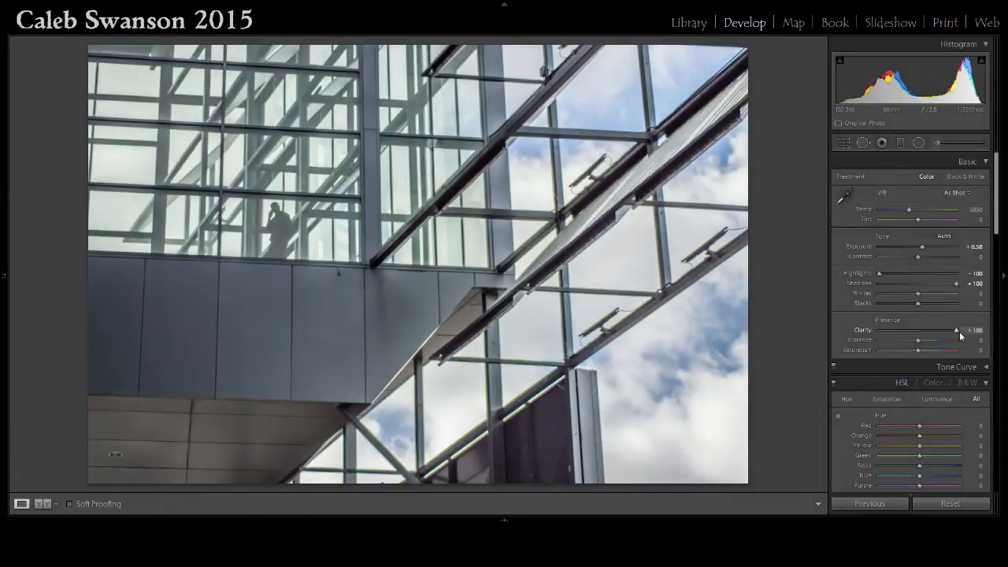
pyautogui.moveTo(946, 333); pyautogui.dragTo(926, 352)
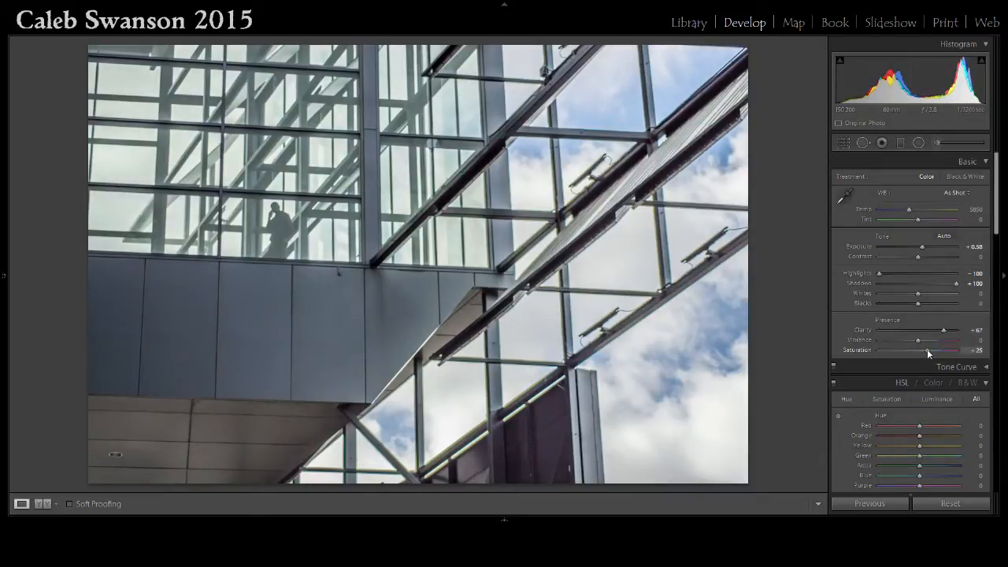
pyautogui.moveTo(926, 350); pyautogui.dragTo(928, 349)
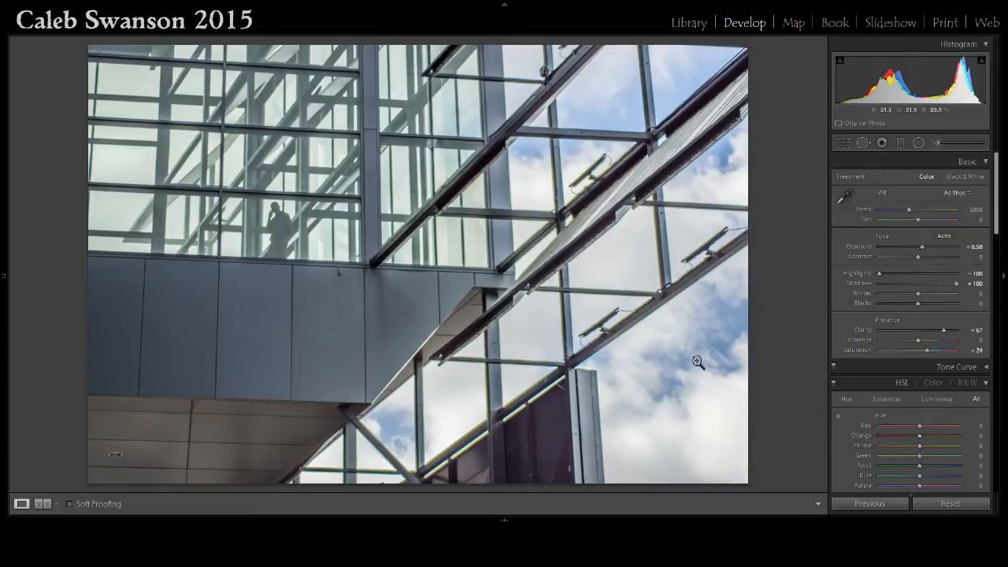
# Zoom in on a window bracket to inspect the edge fringing, then zoom back out.
pyautogui.scroll(-5, 908, 339)
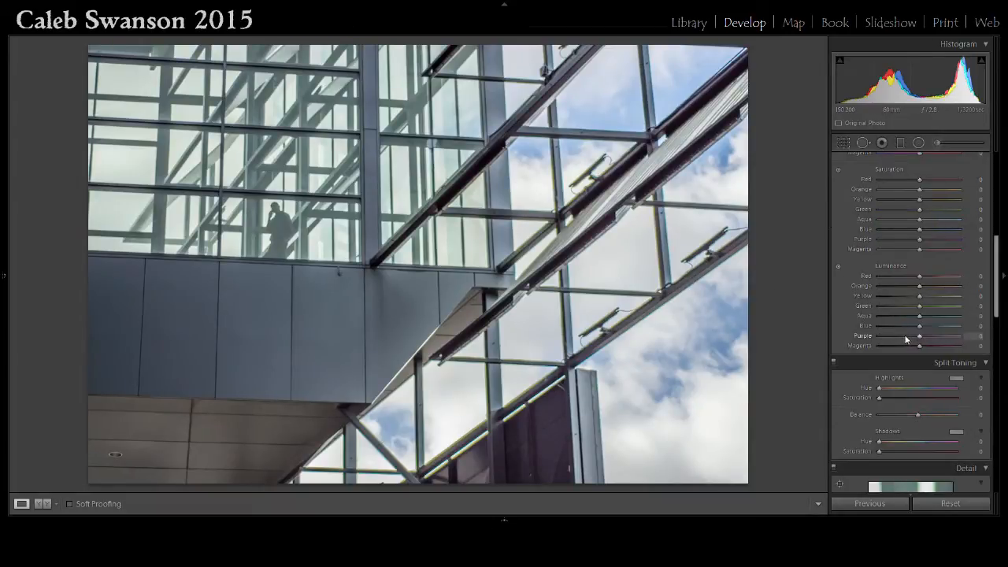
pyautogui.click(604, 328)
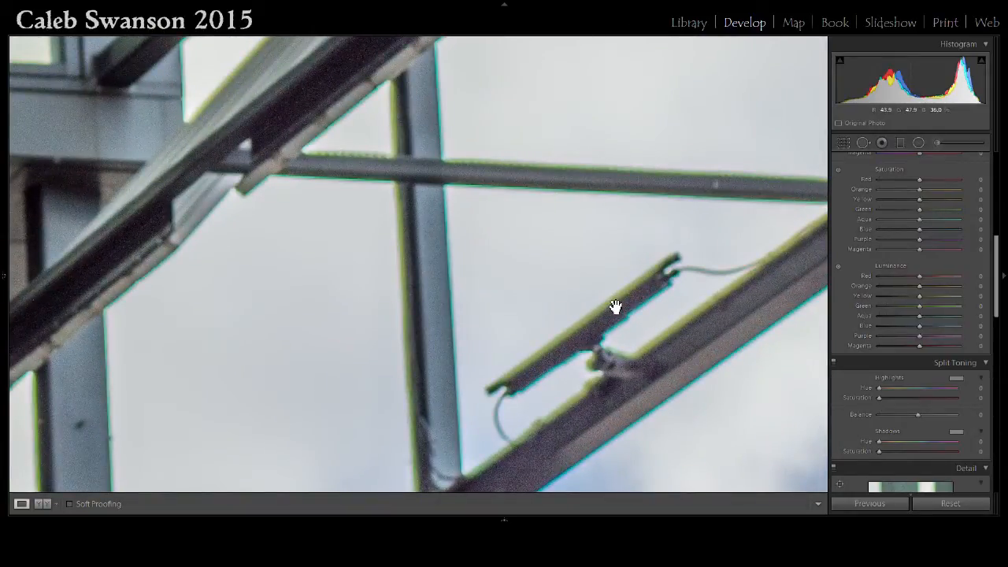
pyautogui.click(613, 309)
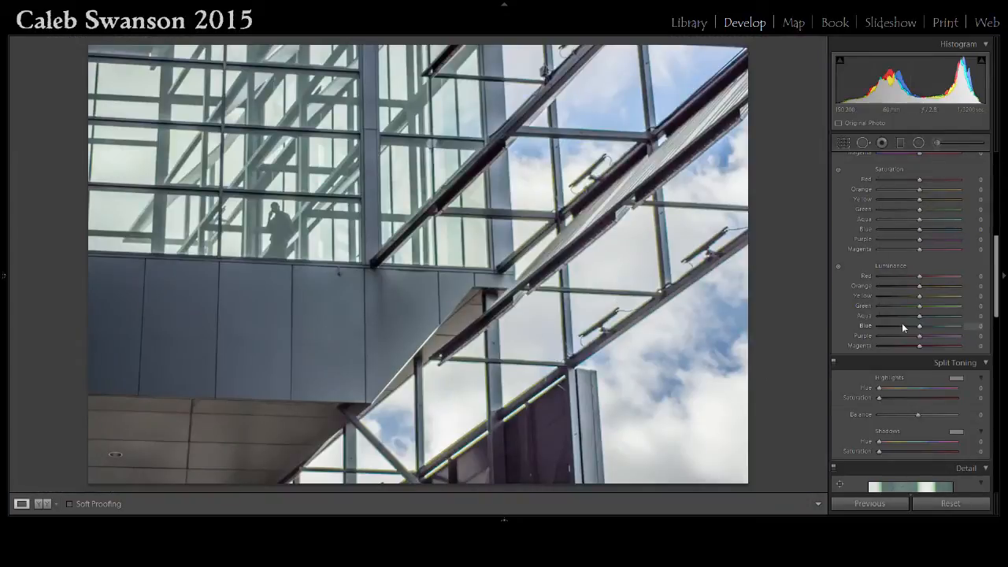
# Enable Profile Corrections and Remove Chromatic Aberration in Lens Corrections.
pyautogui.scroll(-8, 902, 325)
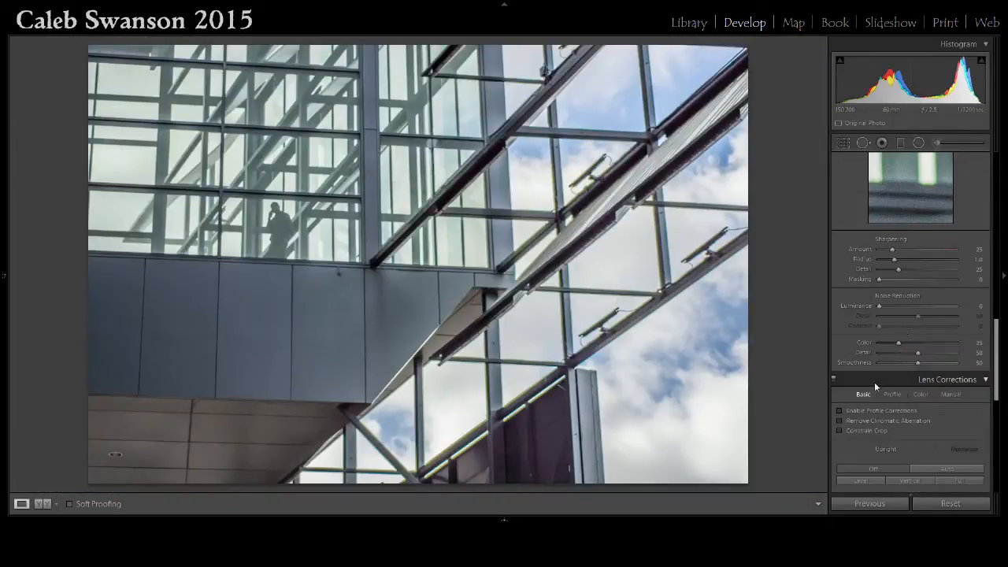
pyautogui.click(840, 411)
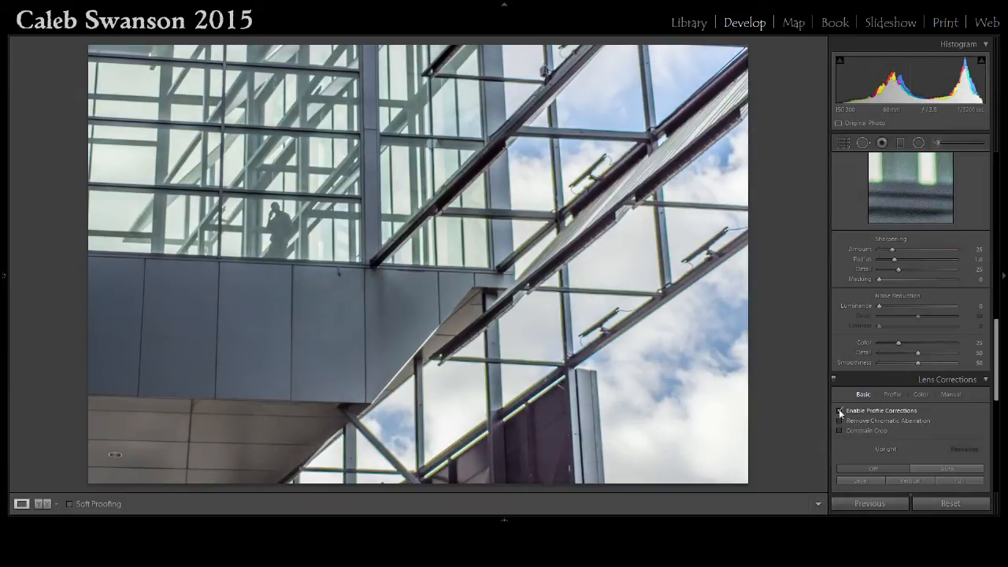
pyautogui.click(840, 423)
# Zoom in on the bracket and compare the result with chromatic aberration removal toggled off and on.
pyautogui.click(584, 361)
pyautogui.moveTo(585, 353); pyautogui.dragTo(562, 401)
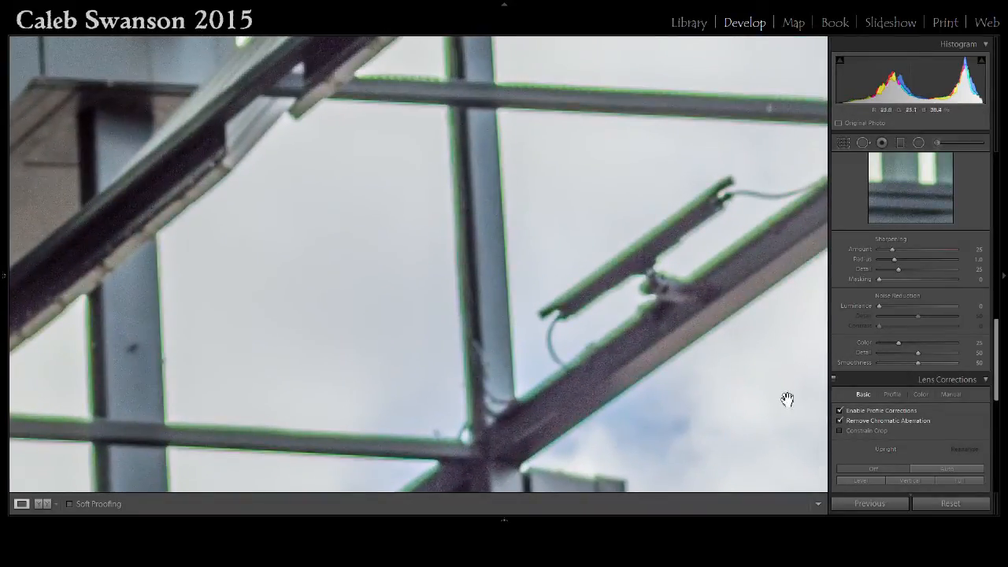
pyautogui.click(840, 422)
pyautogui.click(840, 423)
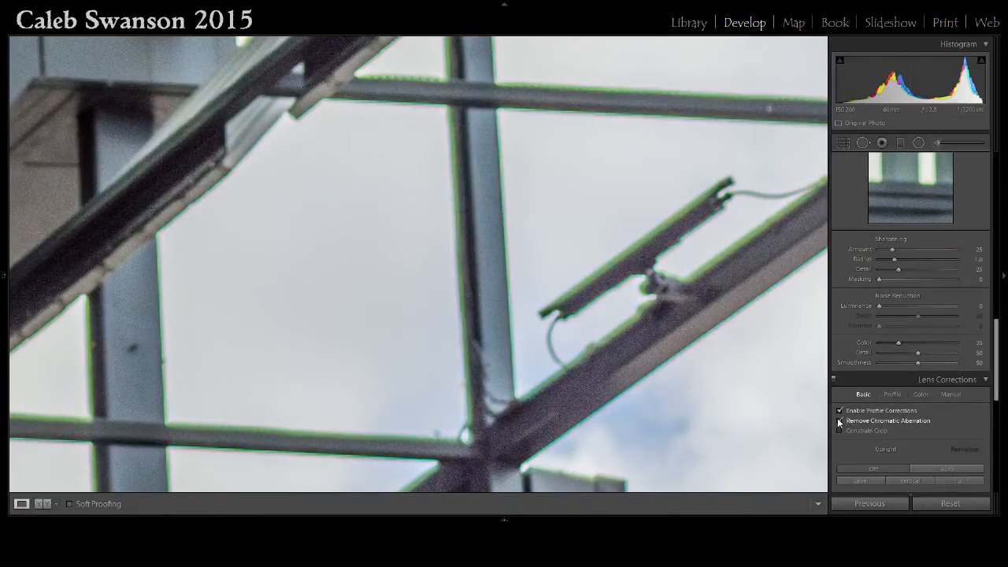
pyautogui.click(754, 443)
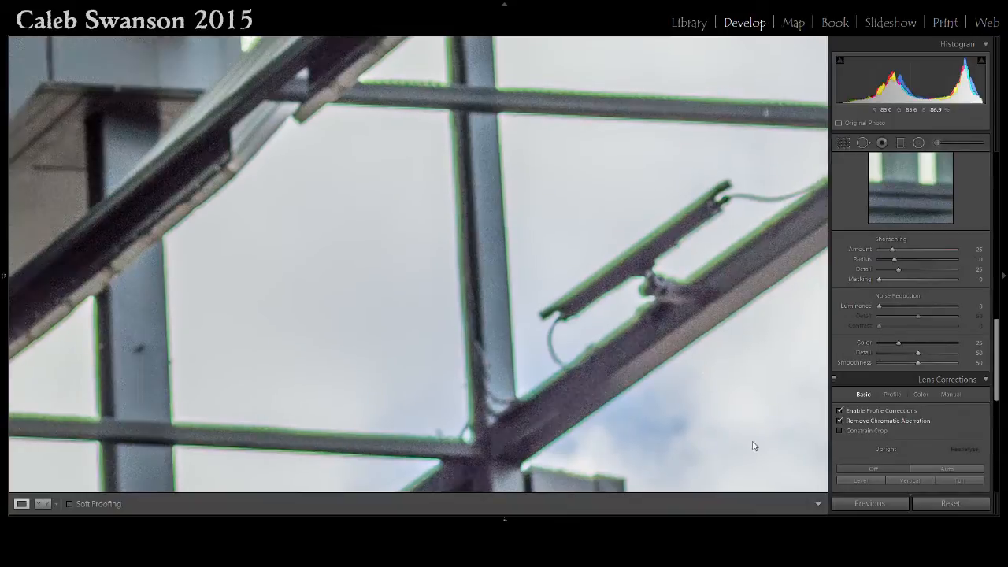
pyautogui.scroll(-5, 872, 381)
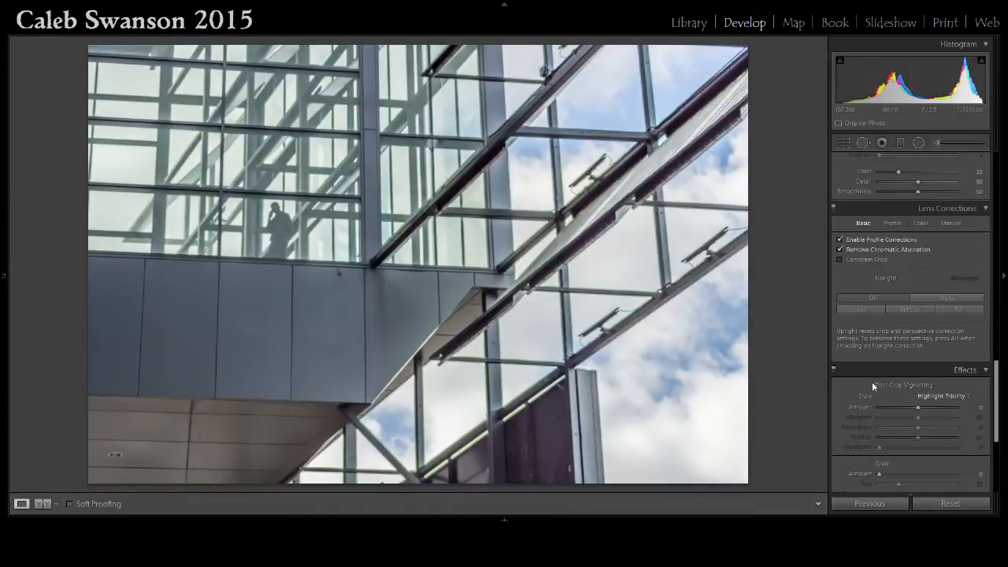
pyautogui.click(553, 460)
pyautogui.click(555, 441)
pyautogui.scroll(5, 936, 351)
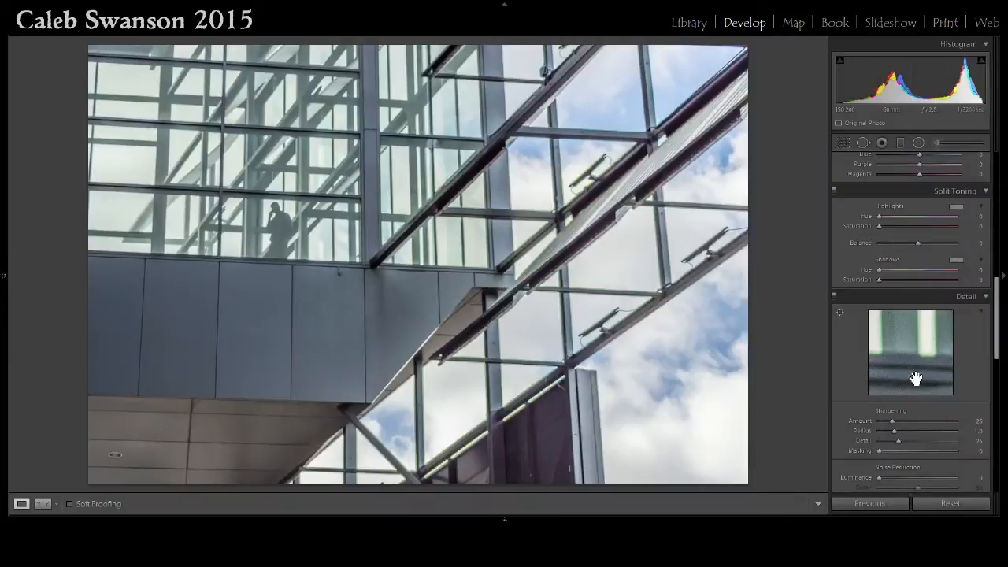
pyautogui.scroll(-3, 918, 378)
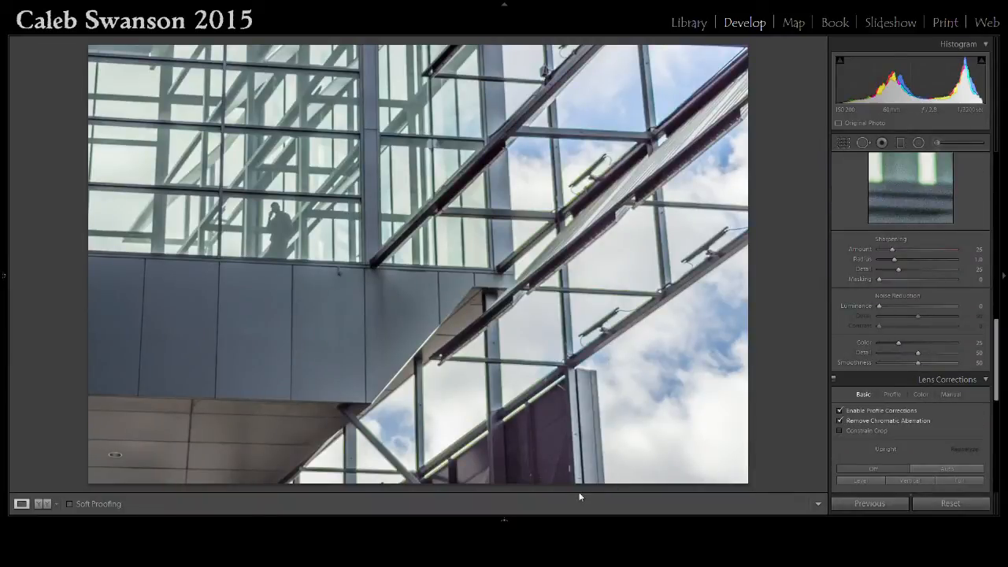
# Position the Detail preview on a flat area and set noise reduction Luminance to 58, Detail to 100, Contrast to 80, raising Color and Smoothness.
pyautogui.moveTo(923, 197); pyautogui.dragTo(966, 0)
pyautogui.moveTo(906, 198); pyautogui.dragTo(971, 82)
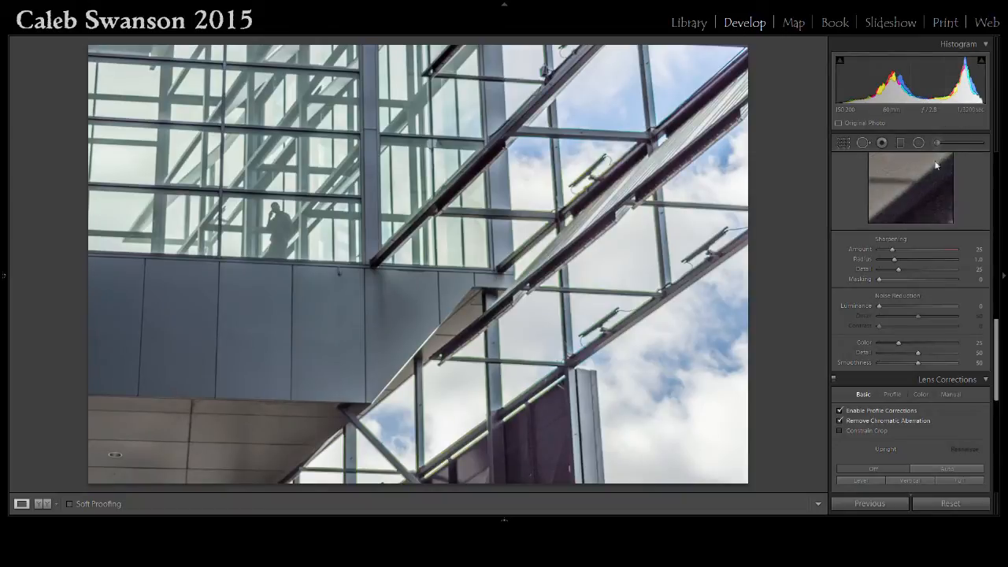
pyautogui.click(934, 200)
pyautogui.click(949, 222)
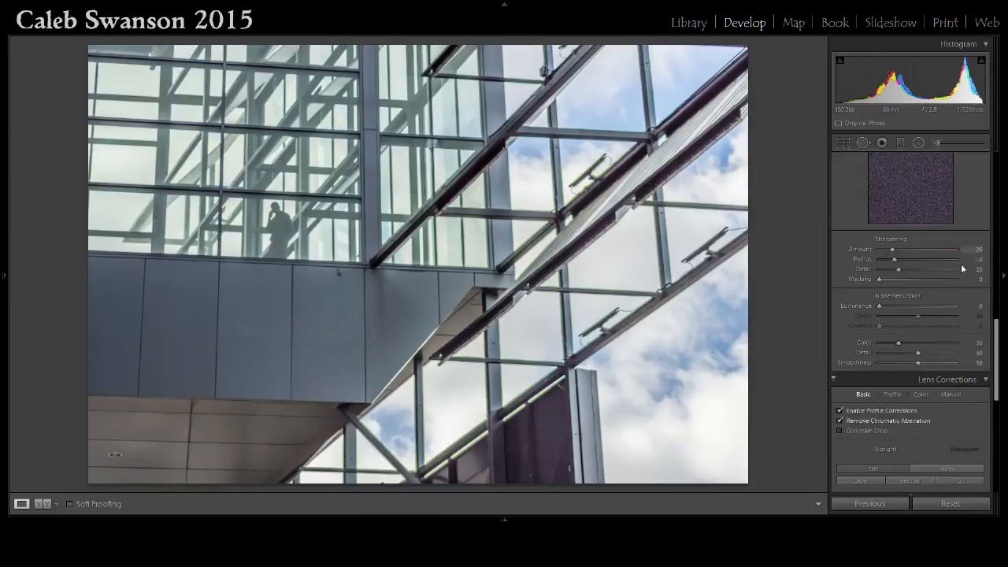
pyautogui.scroll(2, 964, 264)
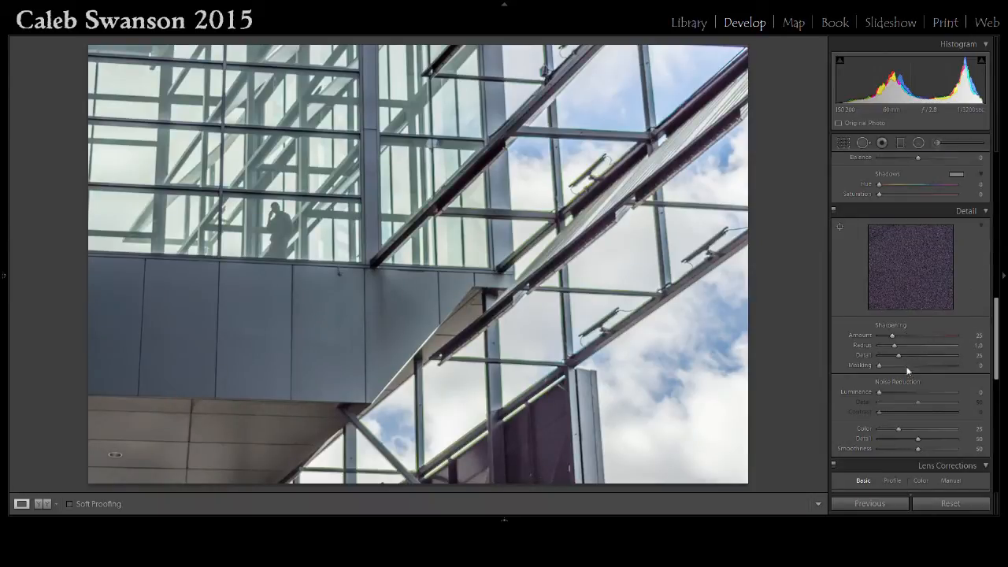
pyautogui.click(915, 392)
pyautogui.moveTo(918, 391); pyautogui.dragTo(959, 403)
pyautogui.click(940, 413)
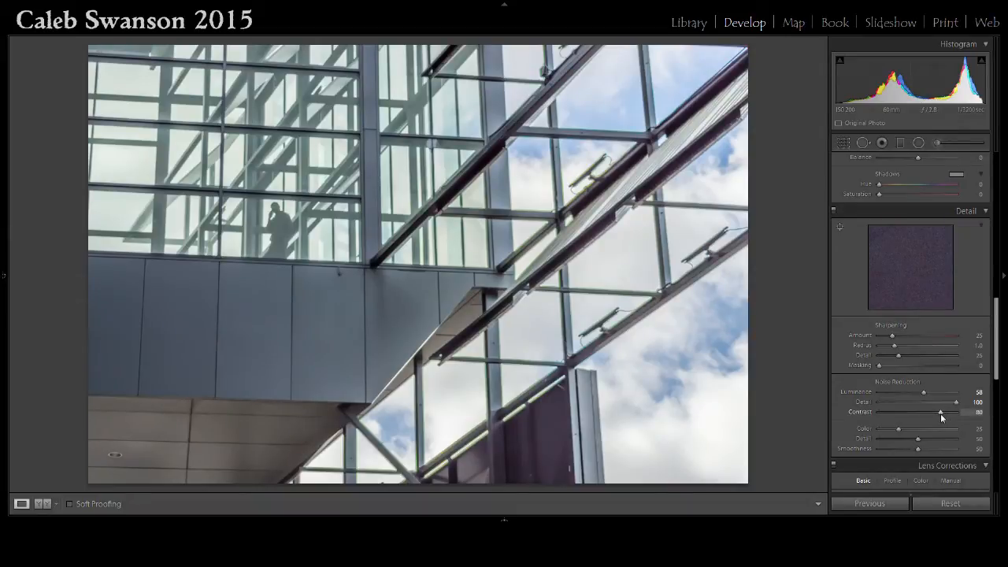
pyautogui.moveTo(941, 414); pyautogui.dragTo(938, 413)
pyautogui.moveTo(899, 431); pyautogui.dragTo(983, 448)
pyautogui.moveTo(920, 450); pyautogui.dragTo(977, 450)
# Straighten the photo with the Crop & Straighten tool along the building's lower edge to an angle of -1.38.
pyautogui.scroll(5, 909, 401)
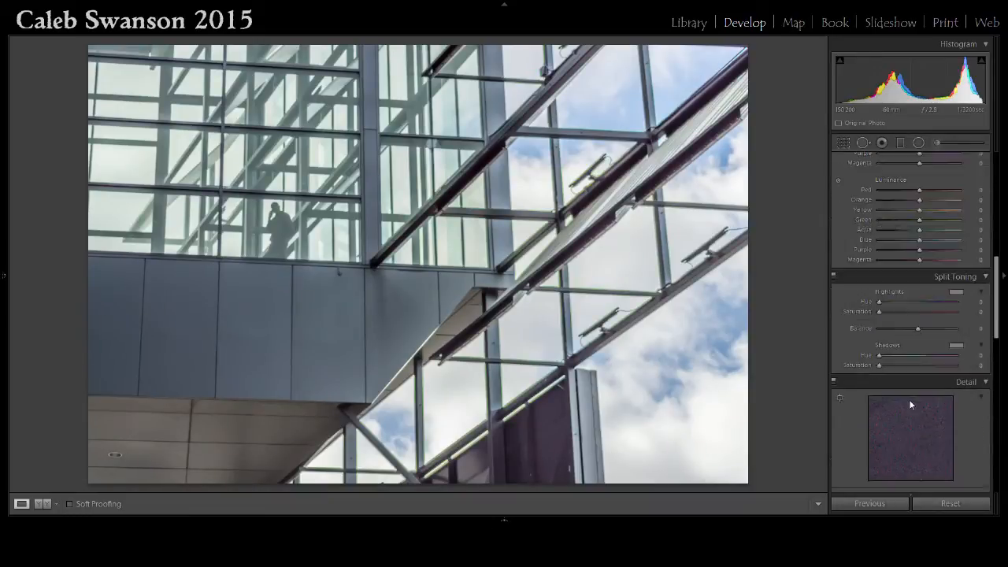
pyautogui.scroll(5, 910, 404)
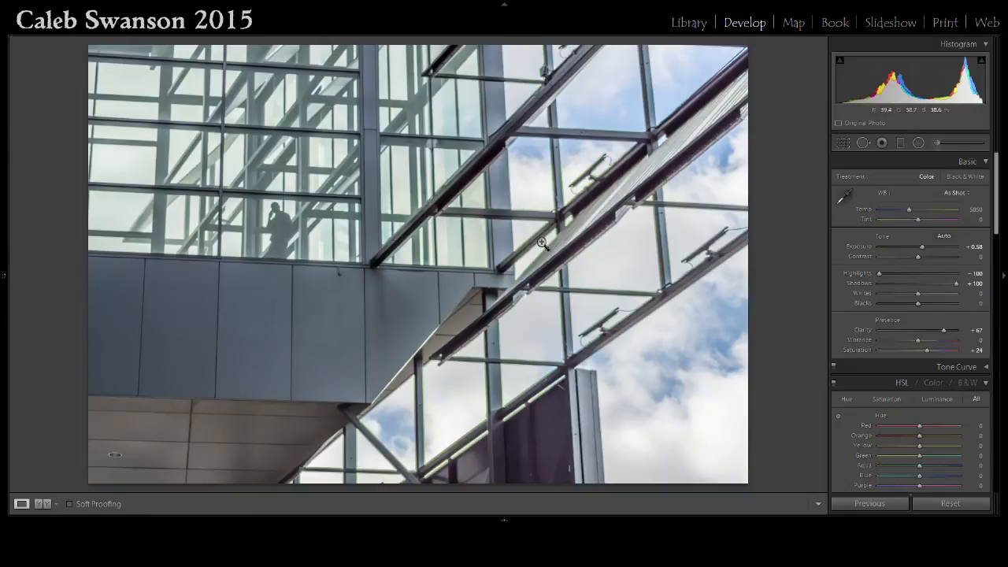
pyautogui.click(845, 143)
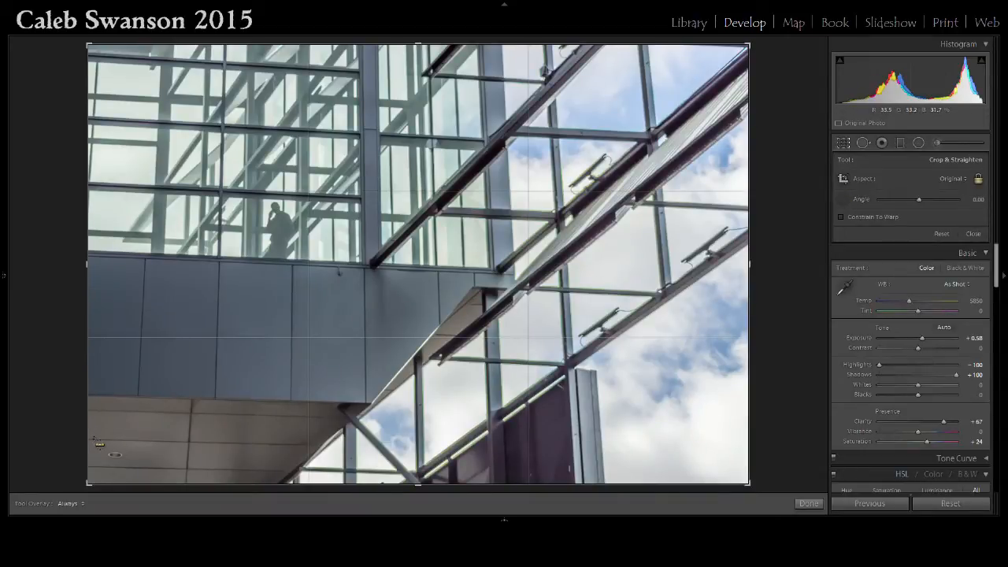
pyautogui.moveTo(113, 436); pyautogui.dragTo(291, 445)
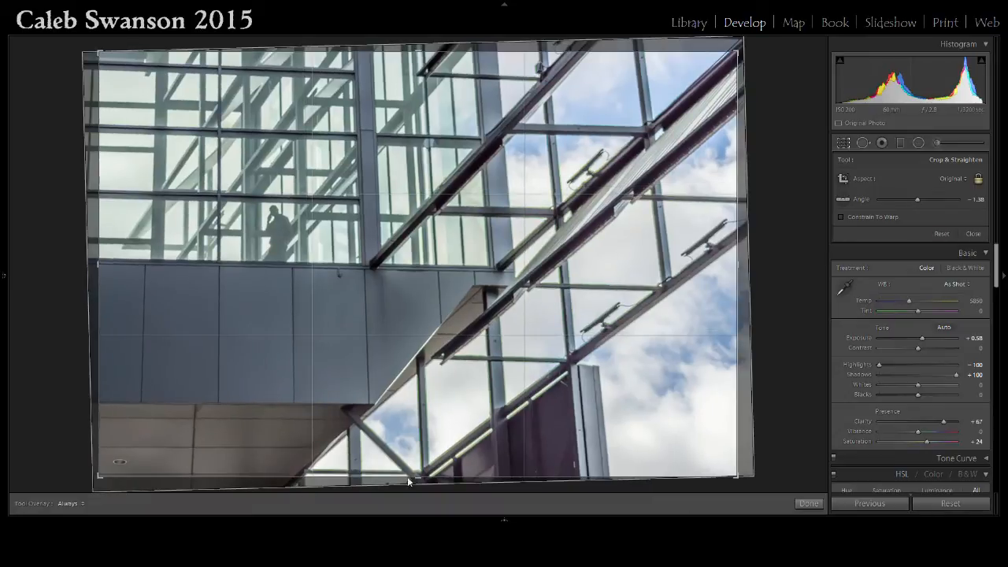
pyautogui.click(852, 145)
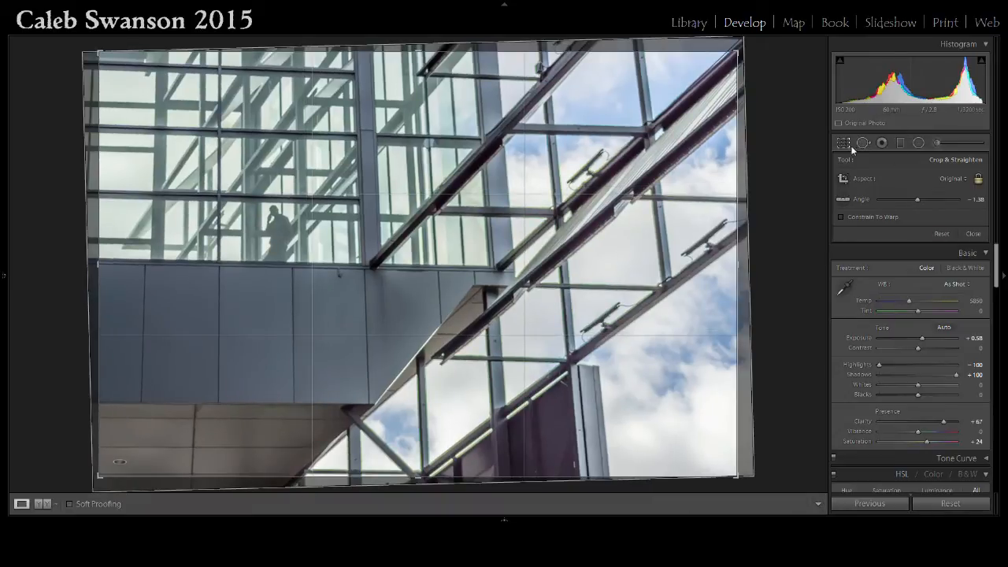